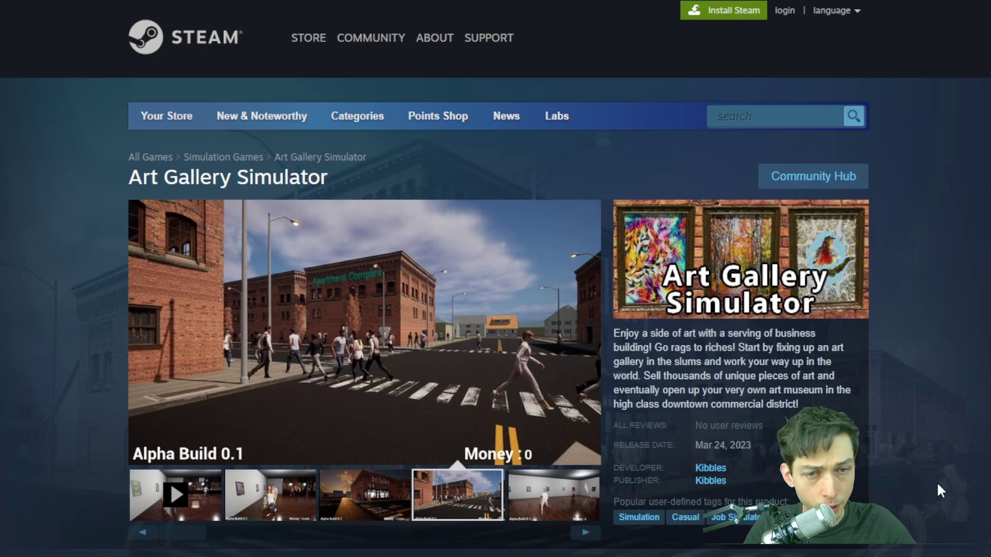
drag(751, 444, 695, 446)
click(711, 397)
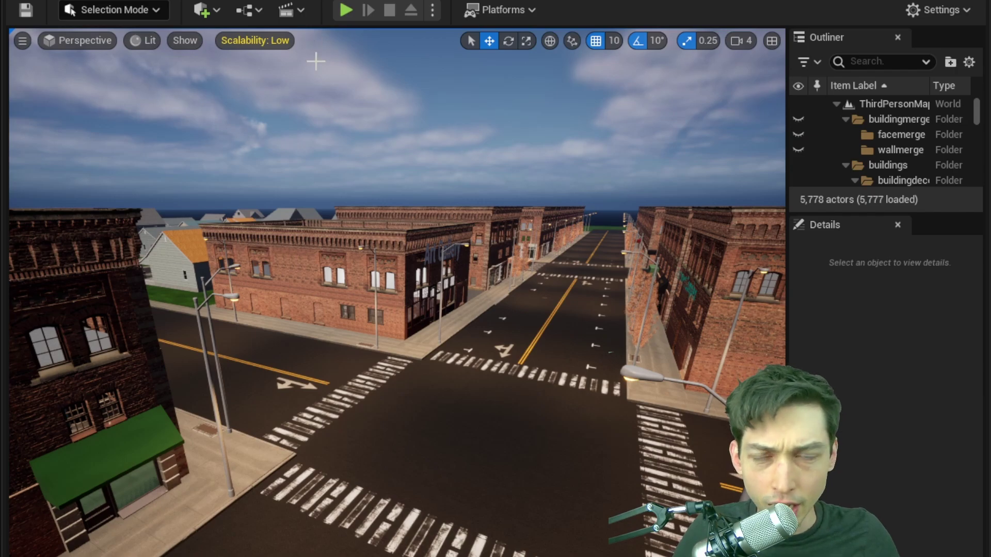
- Fly the camera over the city intersection and examine the brick buildings, crosswalks and street lights along the main road
right_drag(368, 189, 310, 231)
key(e)
right_drag(397, 216, 387, 195)
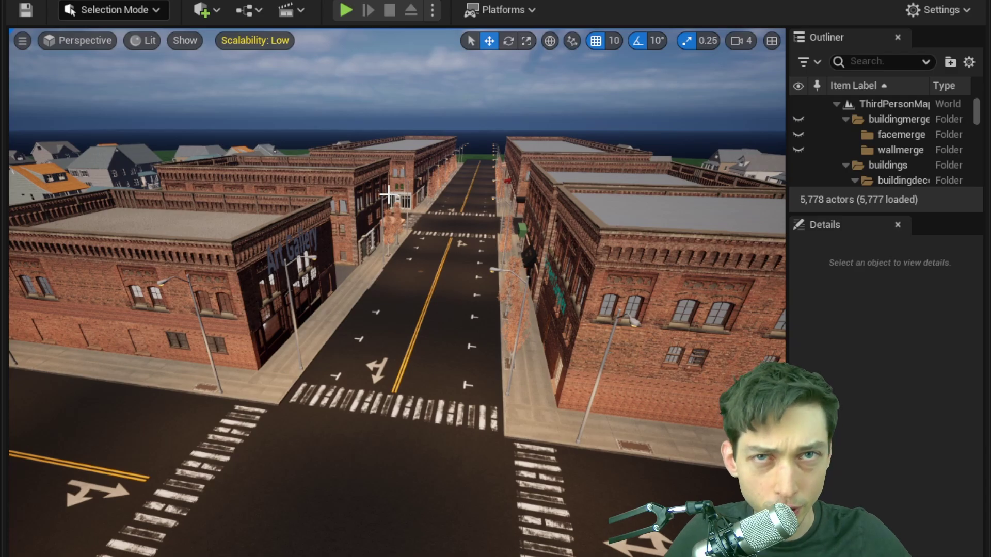
right_drag(420, 256, 438, 266)
key(w)
key(s)
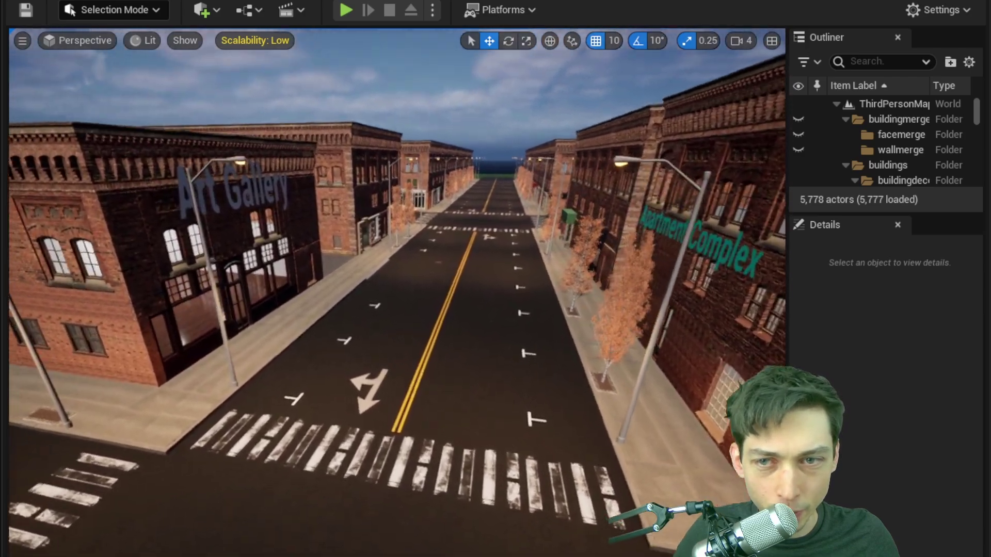
right_drag(428, 228, 431, 229)
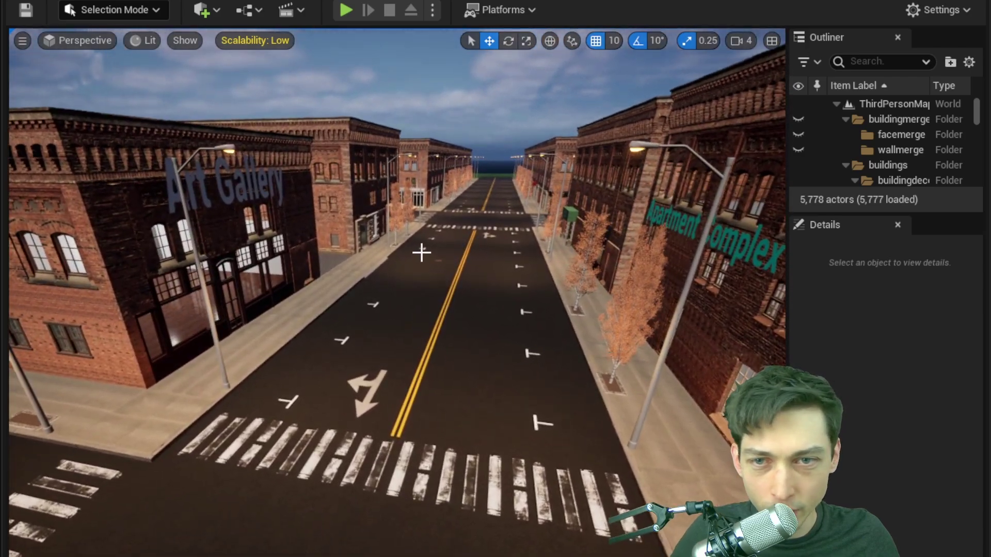
- Select the light pole in front of the Apartment Complex and look over the intersection around it
click(638, 149)
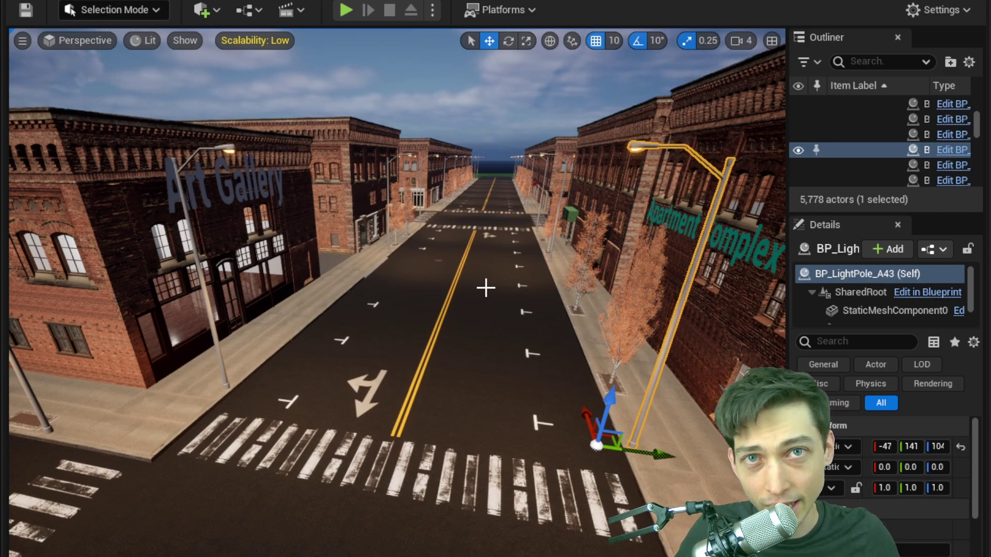
right_drag(485, 288, 387, 346)
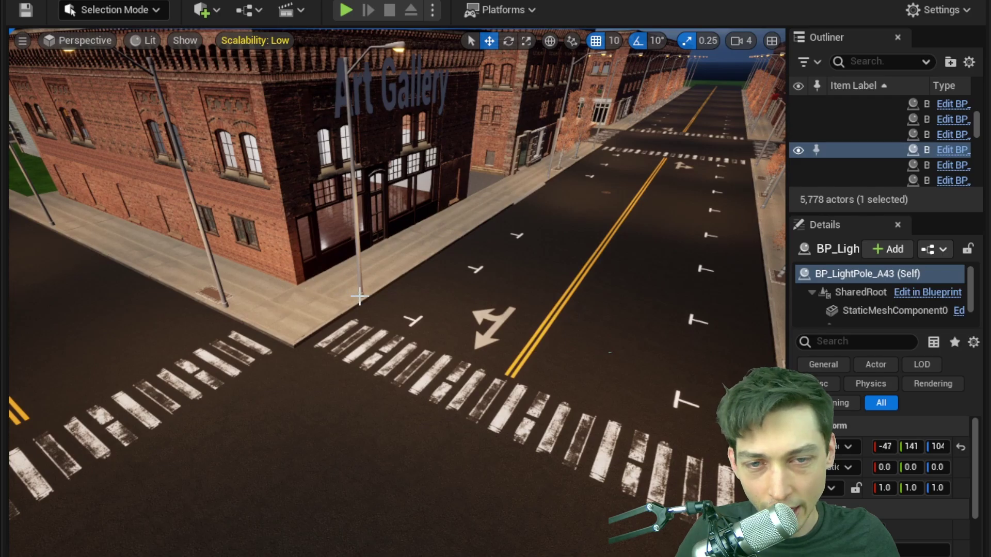
right_drag(398, 301, 565, 285)
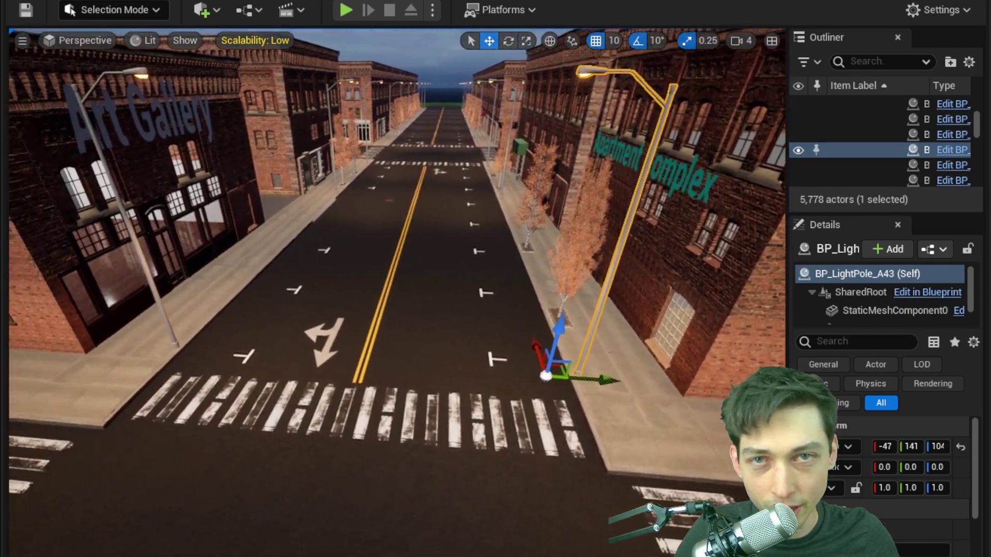
right_drag(485, 306, 393, 304)
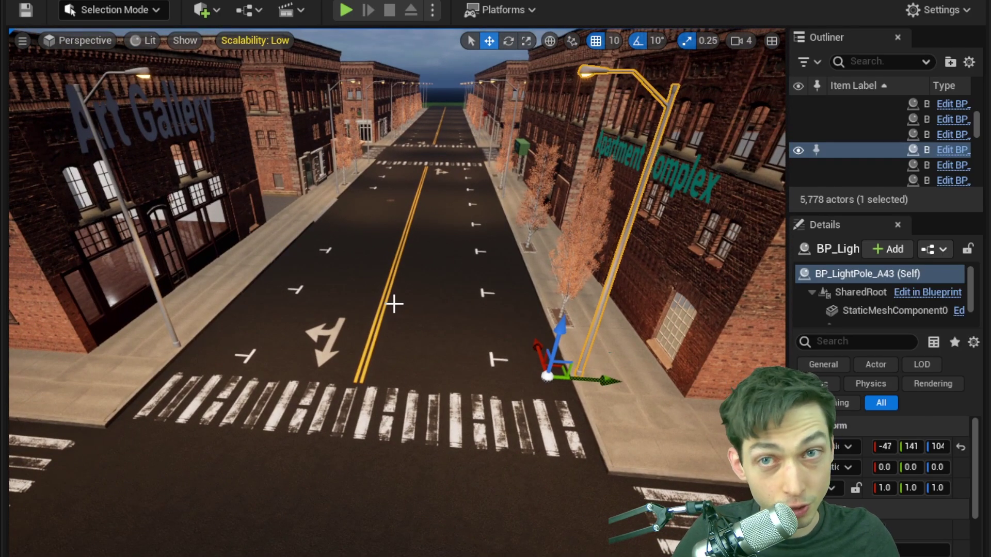
right_drag(476, 457, 480, 268)
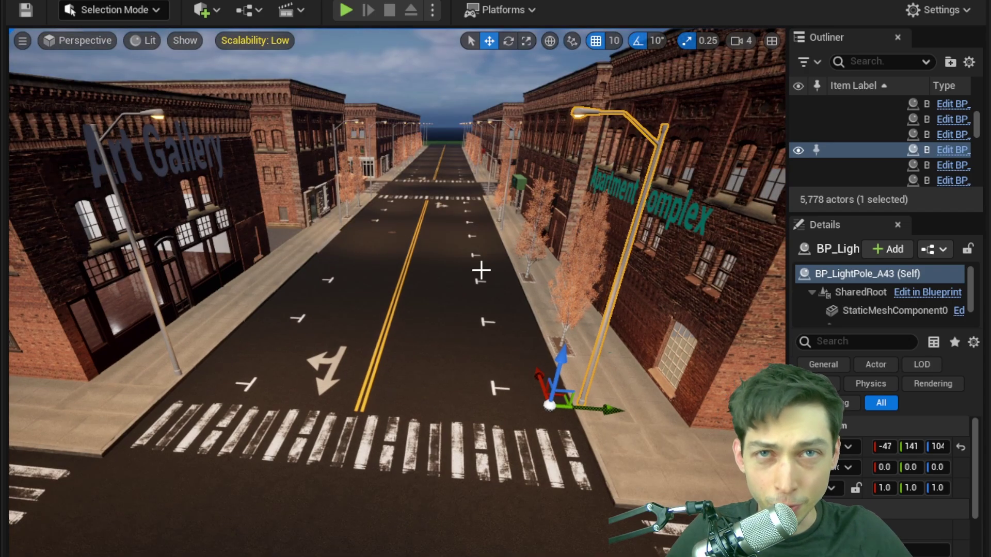
- Select the poplar tree in front of the Apartment Complex and open its static mesh and leaf material instance
click(575, 297)
right_click(596, 302)
key(Escape)
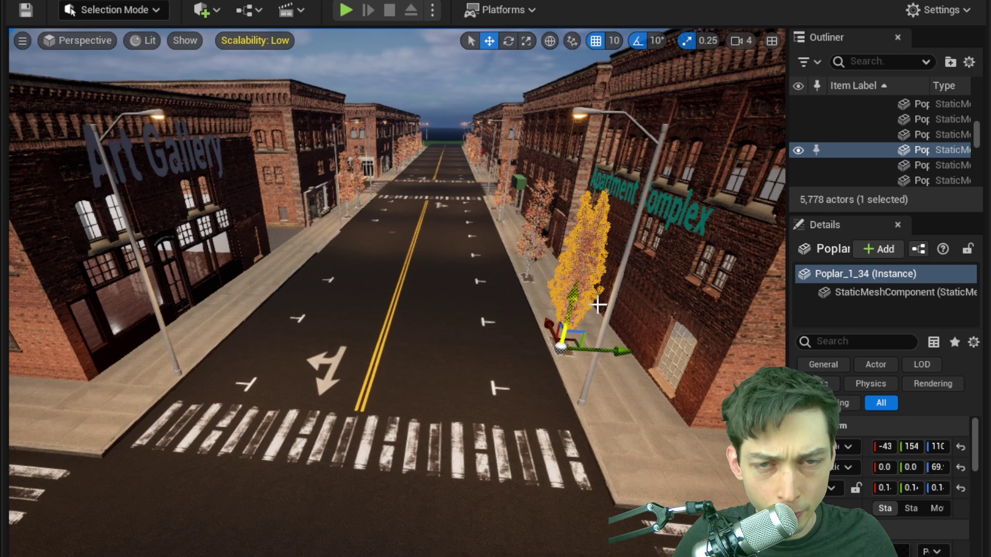
key(ctrl+space)
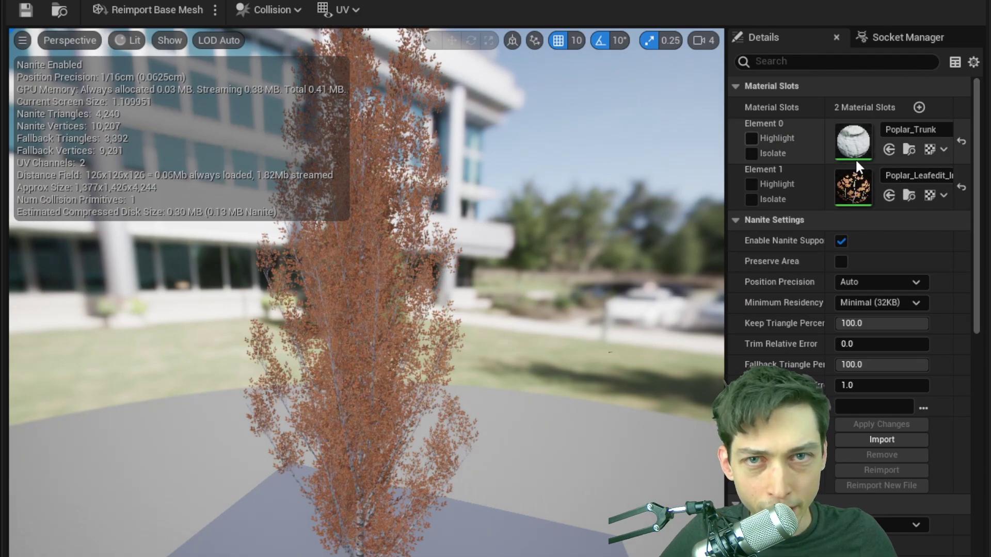
click(908, 195)
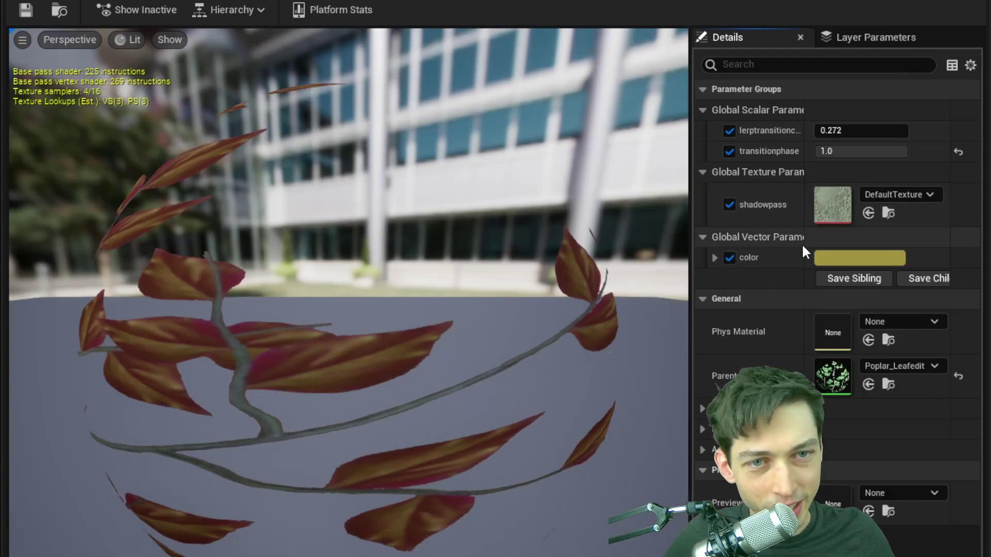
- Preview the leaf material's transitionphase at 0.336 and 1.0, lower it to 0.0 and return to the street level
mouse_move(832, 151)
mouse_down()
mouse_move(795, 151)
mouse_move(908, 151)
mouse_move(815, 151)
mouse_move(861, 151)
mouse_move(821, 151)
mouse_move(845, 150)
mouse_up()
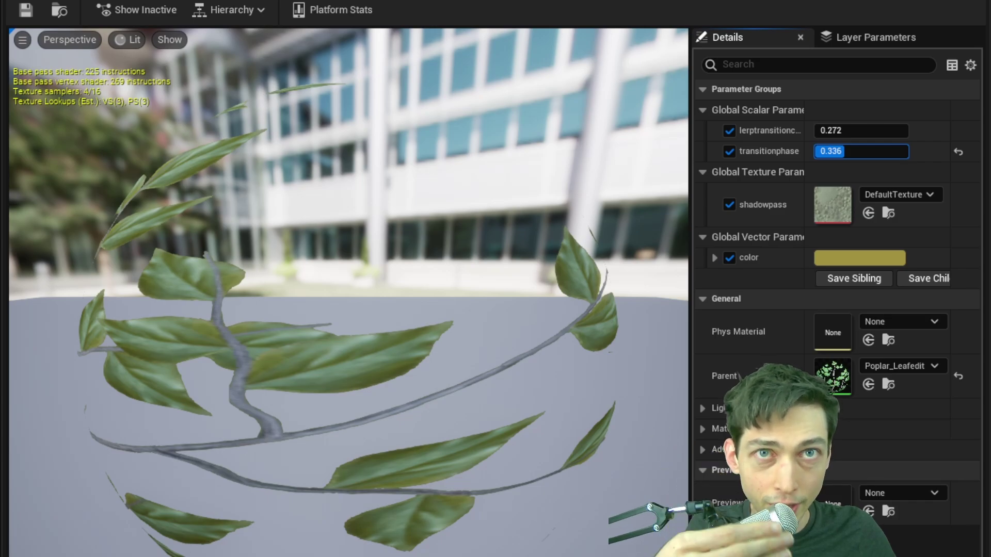
drag(845, 150, 908, 151)
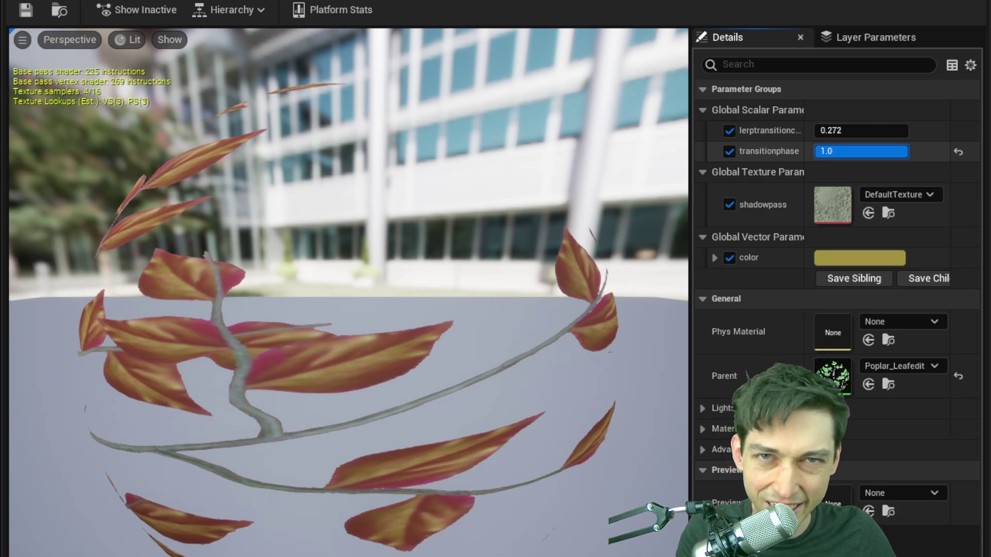
drag(908, 150, 820, 150)
click(129, 1)
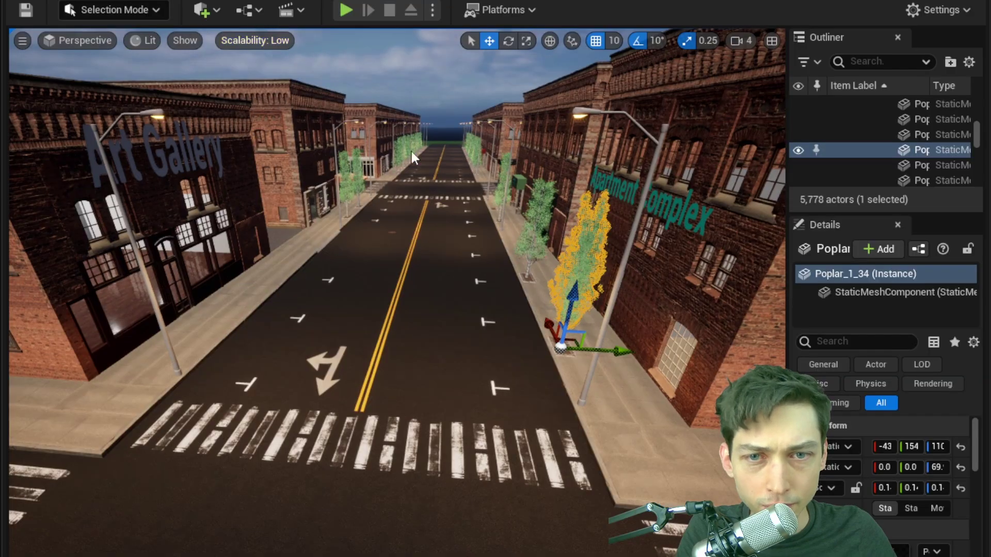
- Reopen the leaf material instance and adjust its transitionphase through 0.31 to a yellowish autumn tone for the street trees
click(470, 1)
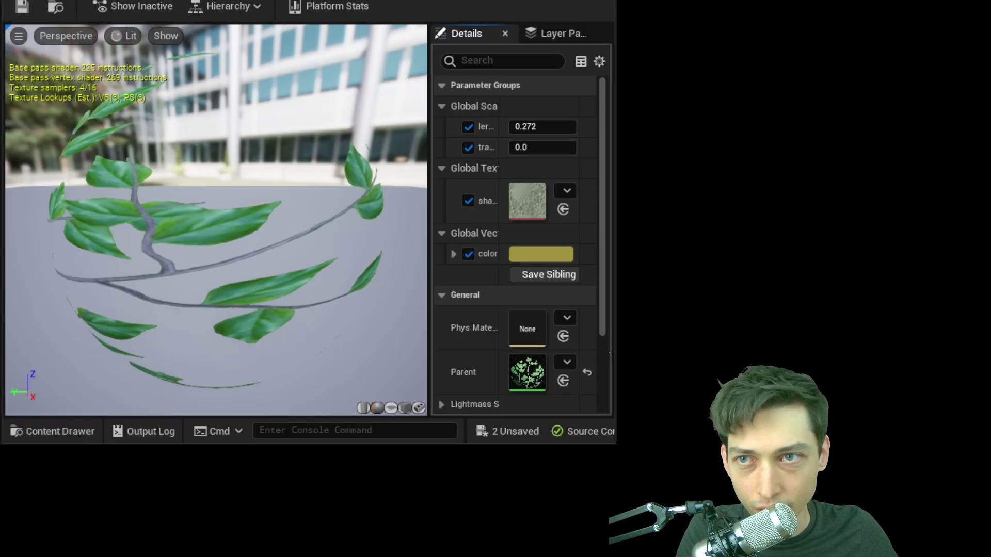
drag(518, 147, 529, 147)
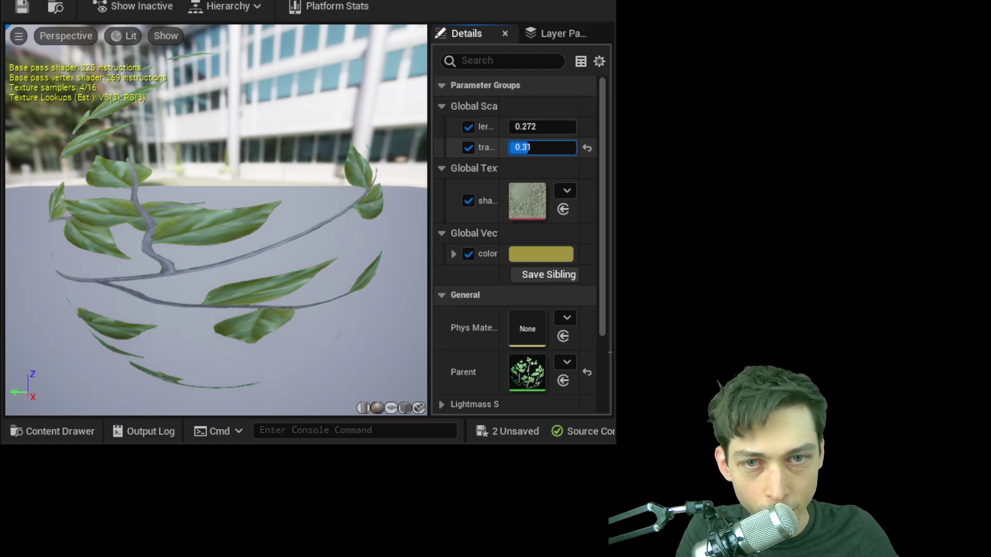
click(541, 147)
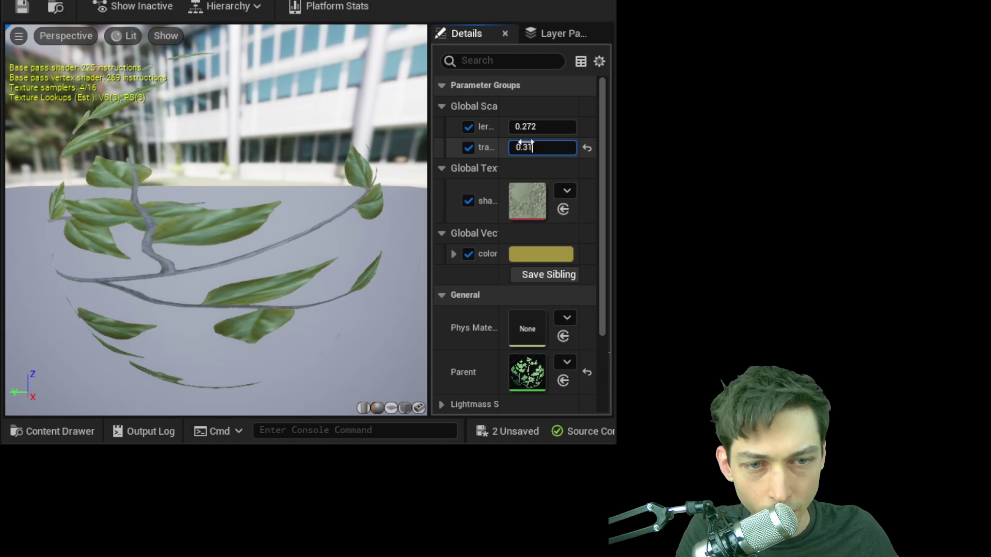
drag(520, 147, 583, 147)
text(0)
key(Return)
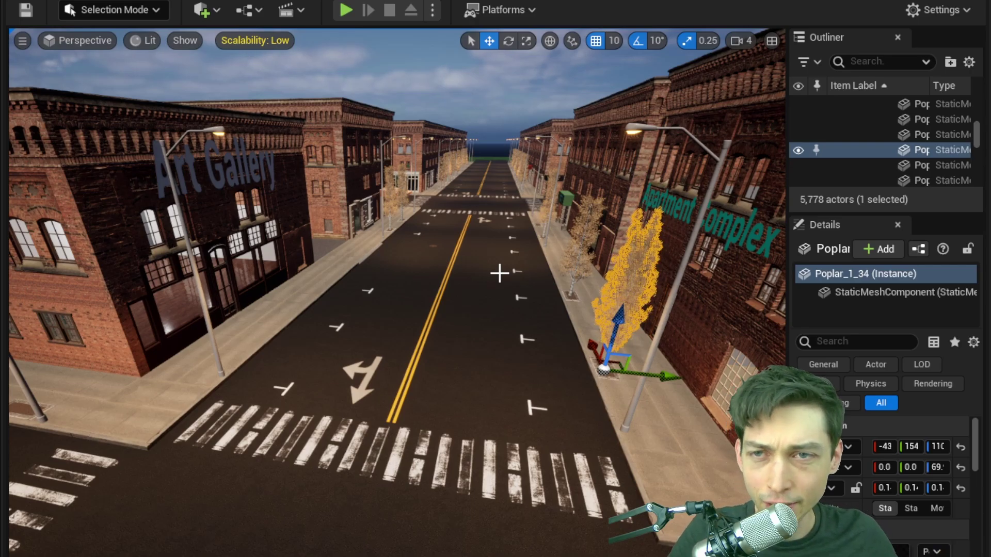
- Examine the recoloured poplar trees along the street between the Art Gallery and the Apartment Complex
right_drag(485, 291, 447, 256)
key(w)
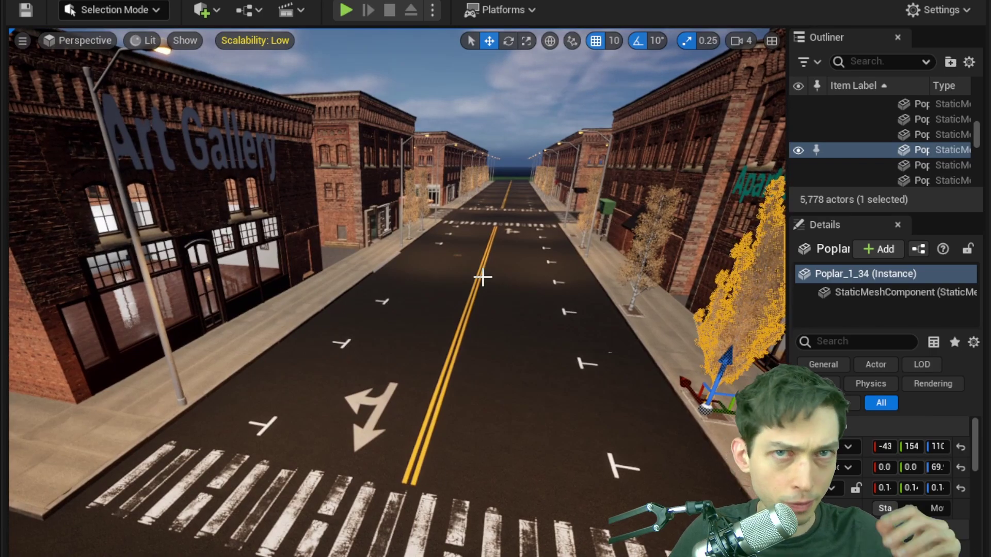
right_drag(498, 228, 476, 170)
key(a)
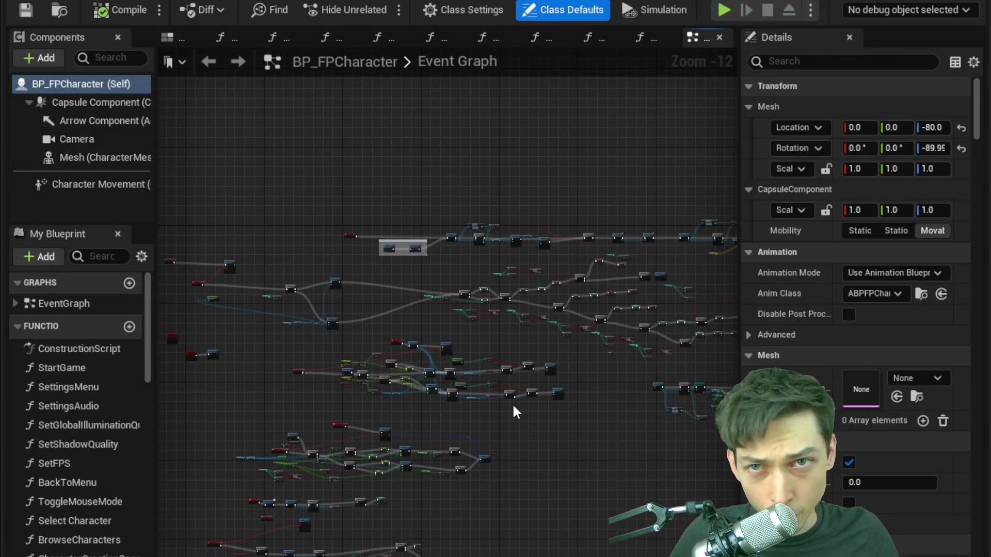
- Examine the BP_FPCharacter event graph nodes that loop through all light poles and set their lights hidden in game
scroll(446, 308, up, 9)
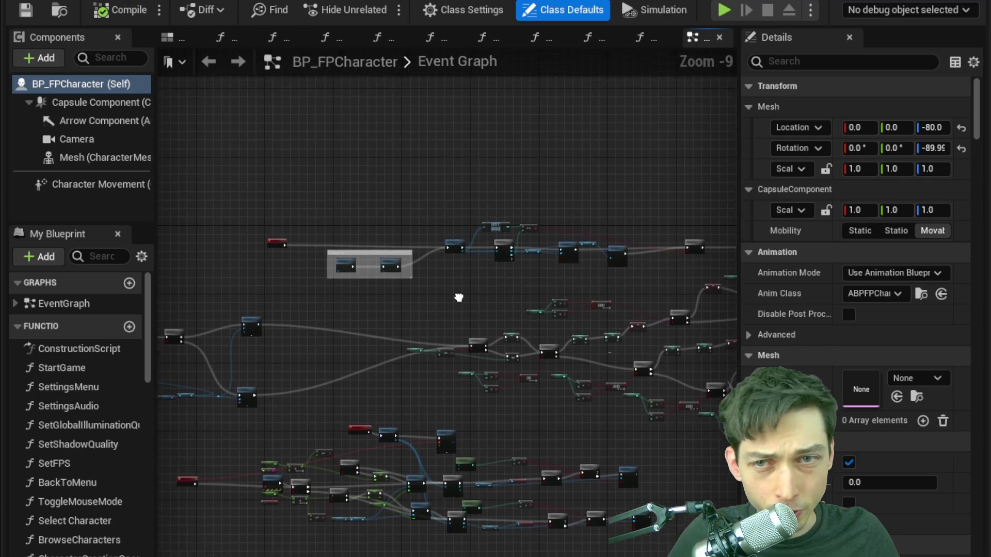
right_drag(480, 348, 371, 315)
scroll(423, 294, down, 3)
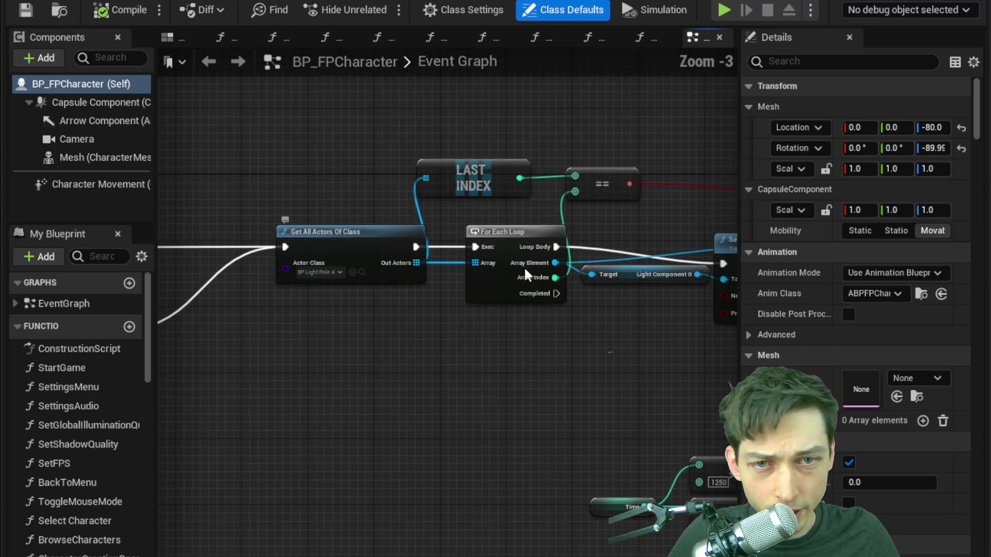
right_drag(548, 266, 393, 333)
right_drag(638, 366, 475, 378)
scroll(461, 362, up, 3)
scroll(454, 337, down, 11)
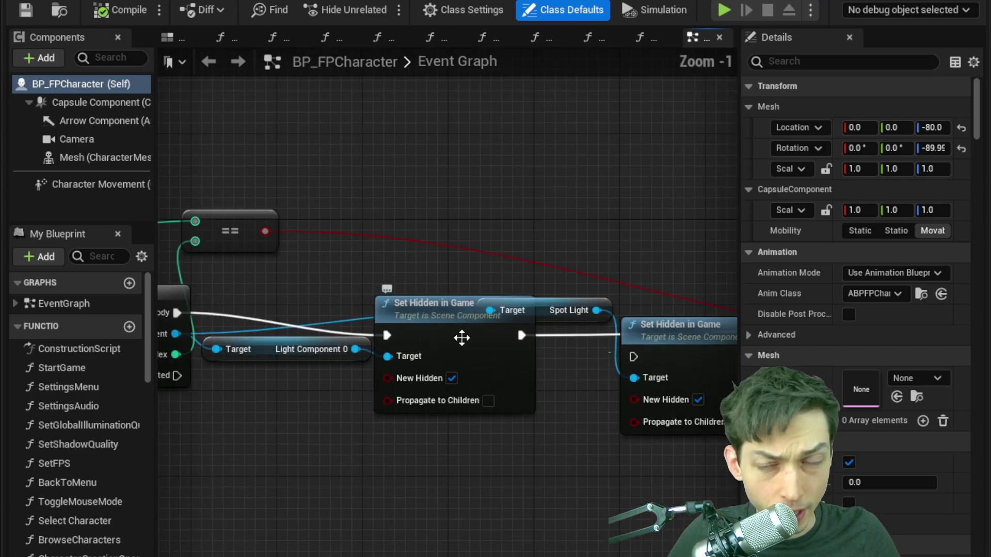
right_drag(471, 374, 479, 367)
scroll(479, 366, down, 1)
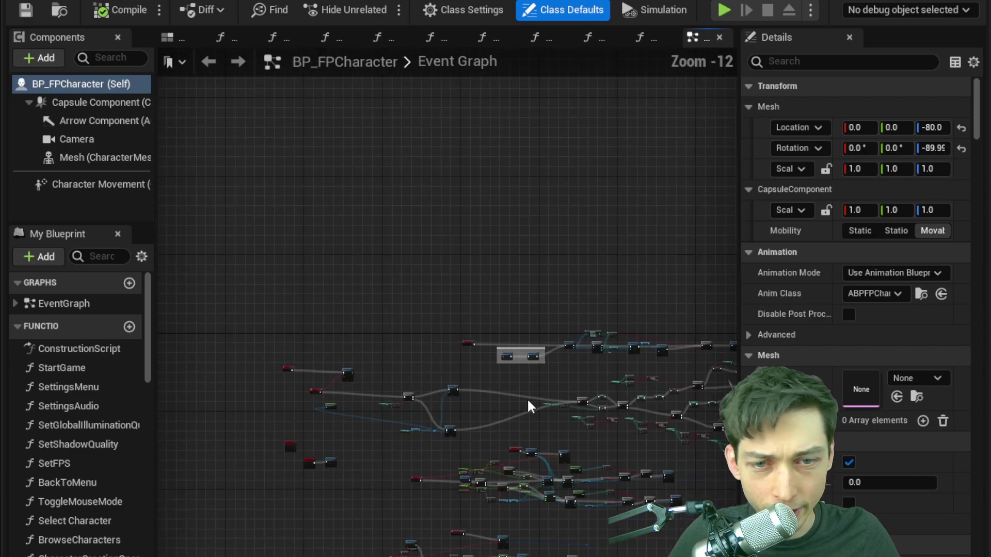
- Survey the node networks and commented groups spread across the BP_FPCharacter event graph
right_drag(527, 398, 330, 259)
right_drag(500, 312, 158, 295)
right_drag(714, 371, 485, 287)
right_drag(623, 351, 453, 208)
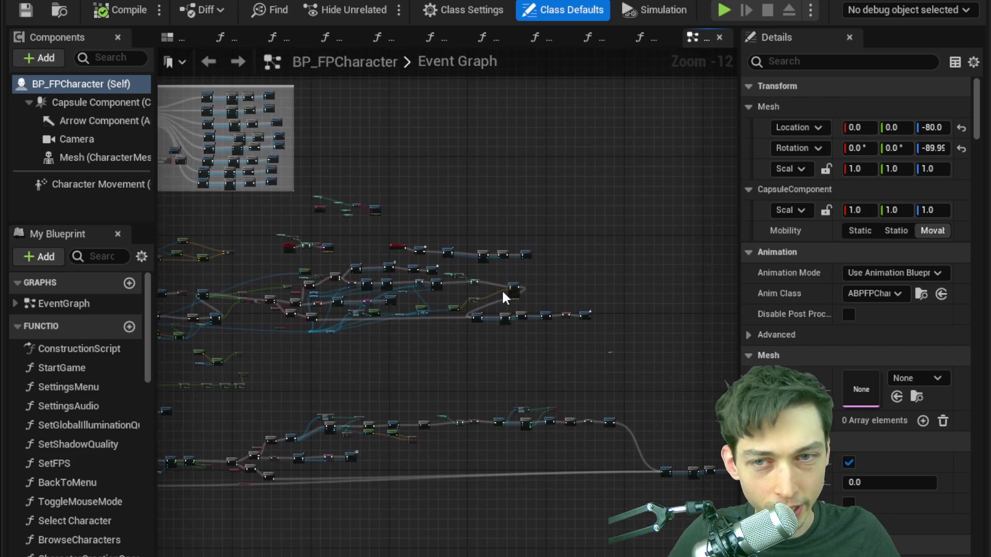
right_drag(539, 335, 435, 318)
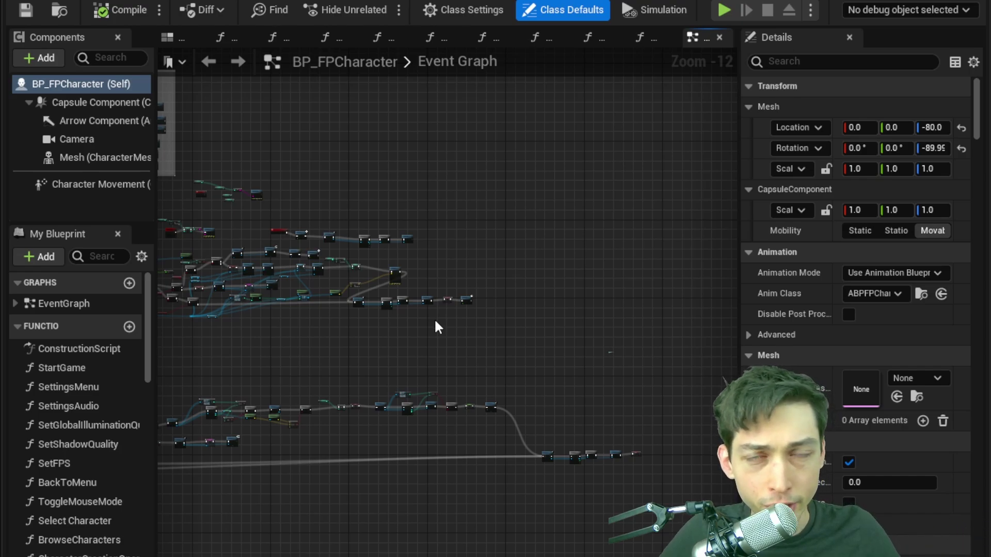
right_drag(421, 326, 564, 382)
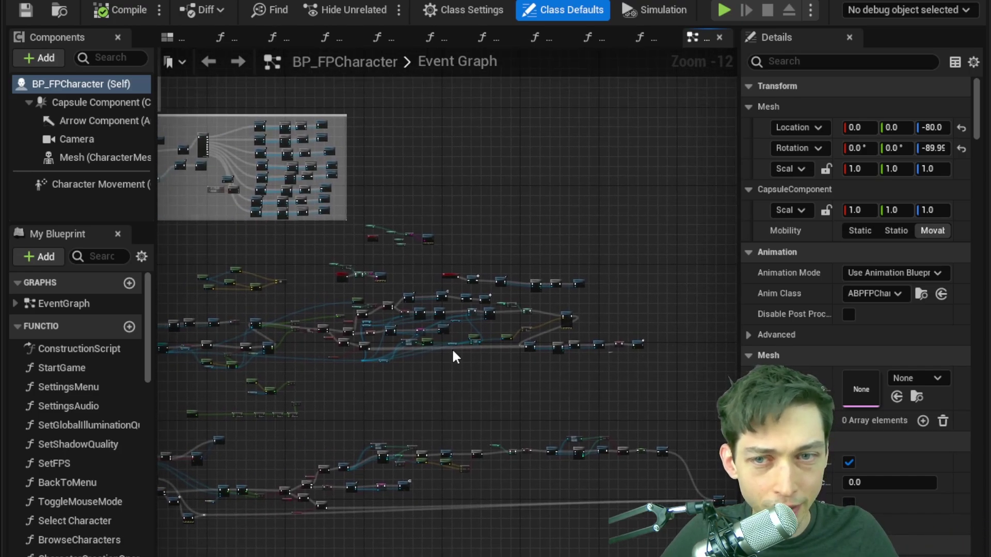
right_drag(398, 372, 554, 396)
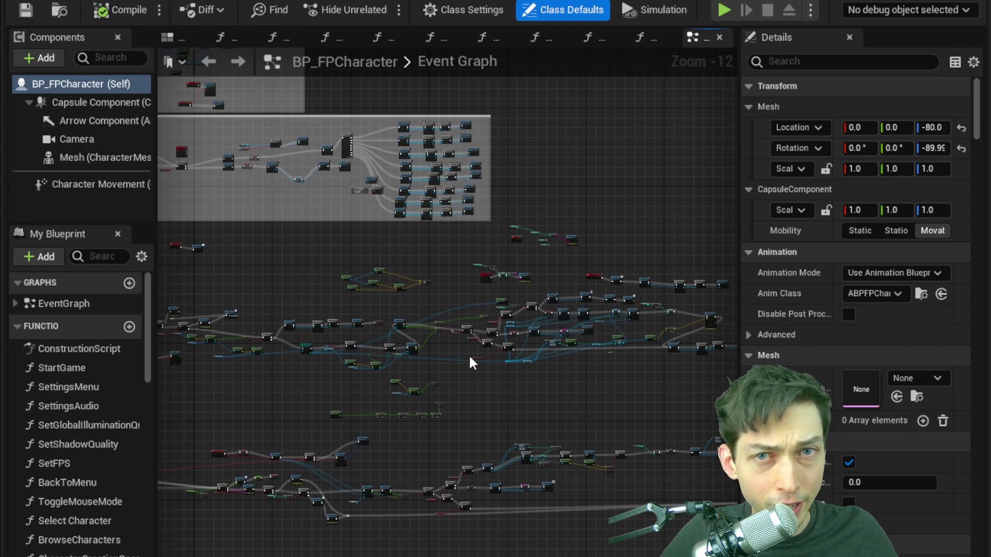
scroll(438, 292, up, 4)
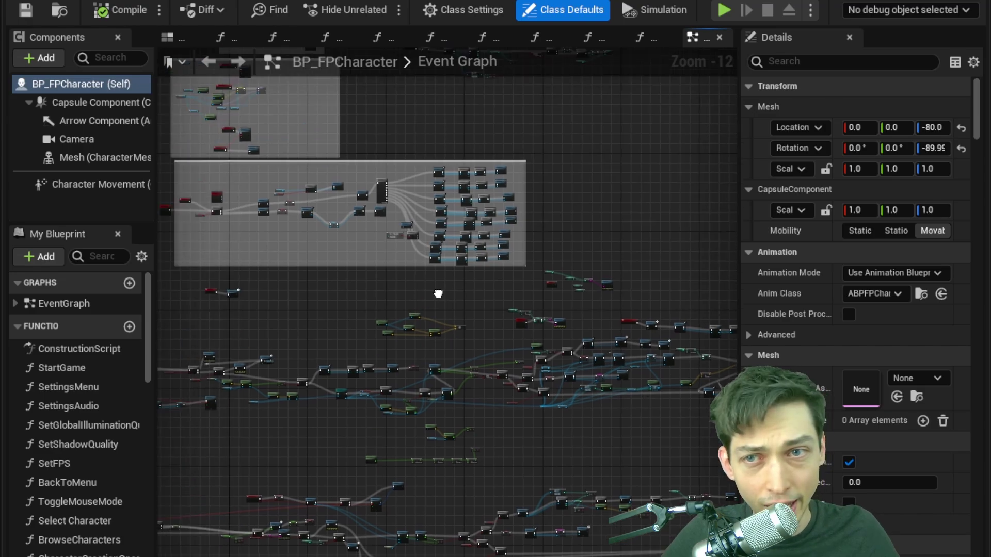
scroll(360, 299, down, 4)
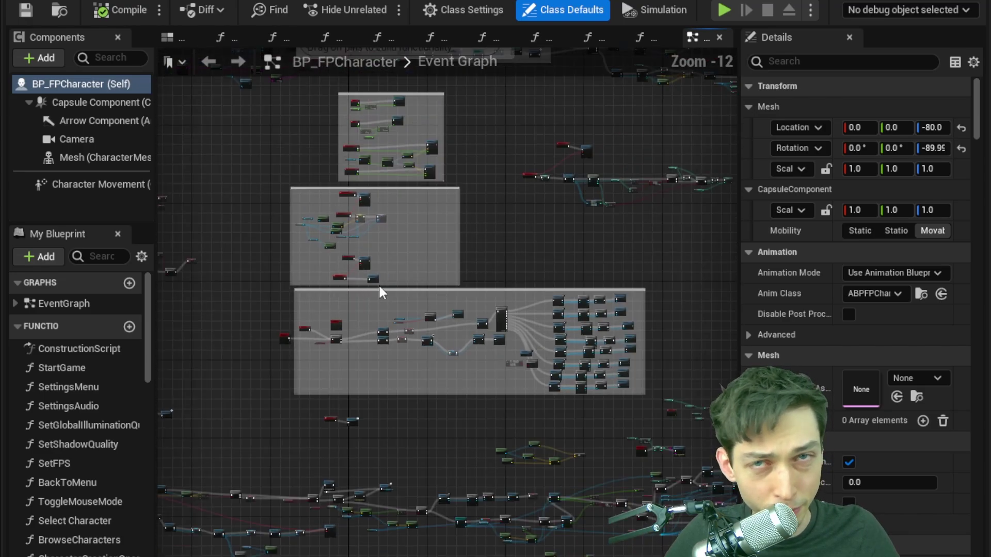
- Inspect the node chains beside the commented groups in the event graph, checking individual events up close
right_drag(334, 329, 587, 310)
scroll(238, 279, up, 6)
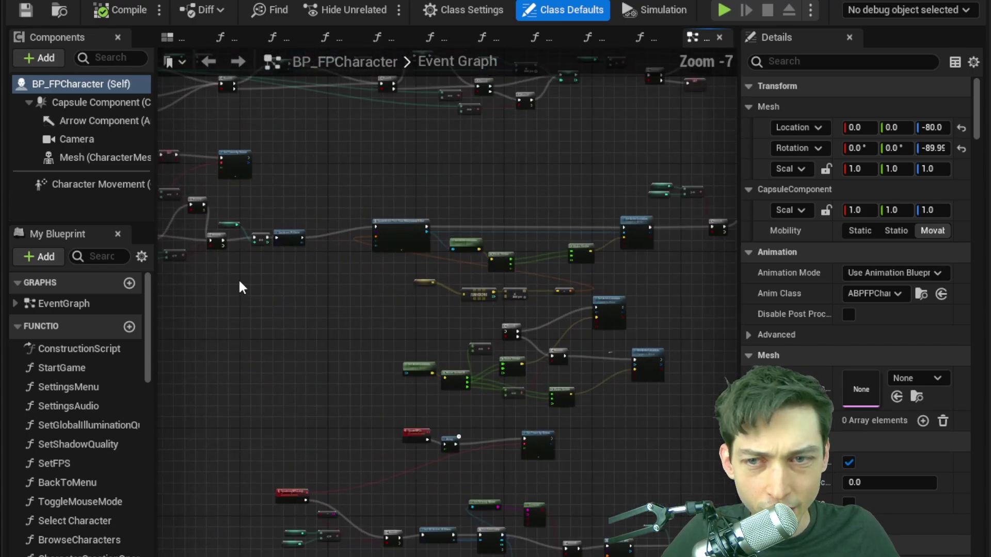
right_drag(388, 256, 358, 260)
scroll(405, 330, up, 6)
right_drag(500, 370, 347, 126)
scroll(470, 415, down, 2)
right_drag(471, 415, 456, 173)
scroll(456, 173, down, 1)
scroll(484, 236, down, 3)
right_drag(484, 236, 444, 483)
right_drag(516, 305, 469, 389)
scroll(460, 349, down, 6)
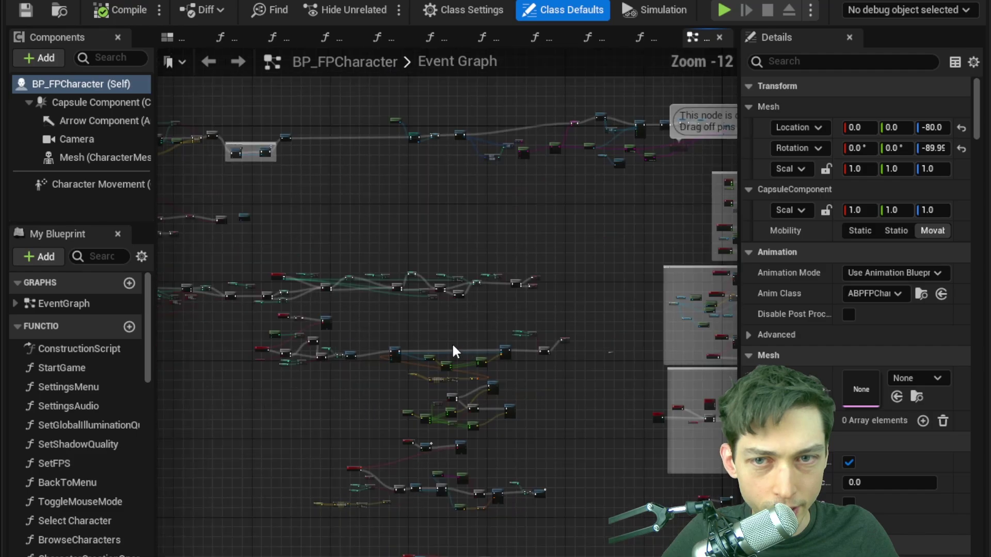
- Locate the SpawnCrowdLoop event and examine its branches and the Fake NPCCount against Max Fake NPC comparison
right_drag(451, 343, 515, 328)
scroll(511, 381, up, 11)
right_drag(454, 365, 486, 440)
scroll(486, 440, down, 3)
right_drag(210, 327, 636, 362)
scroll(533, 341, down, 3)
scroll(457, 351, up, 7)
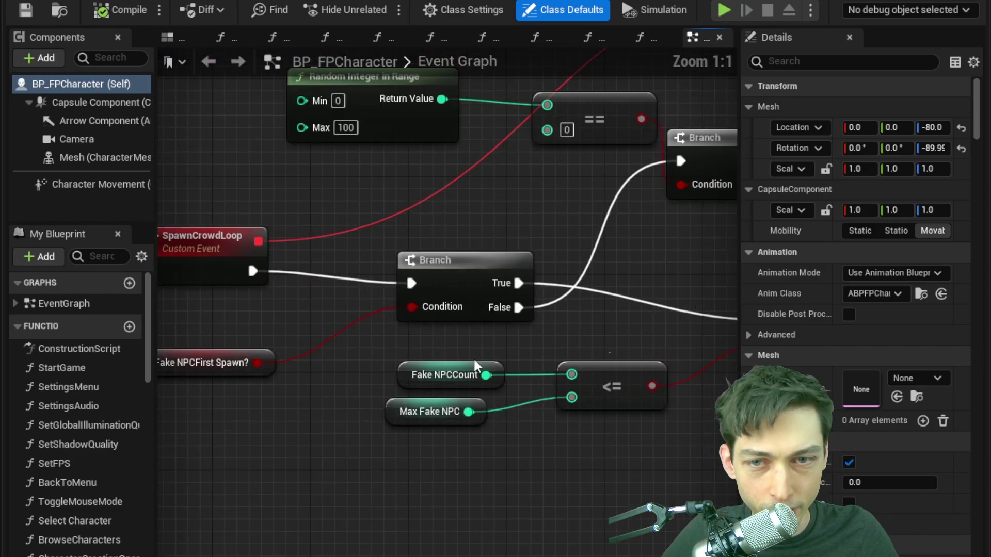
scroll(460, 369, down, 1)
right_drag(400, 375, 387, 408)
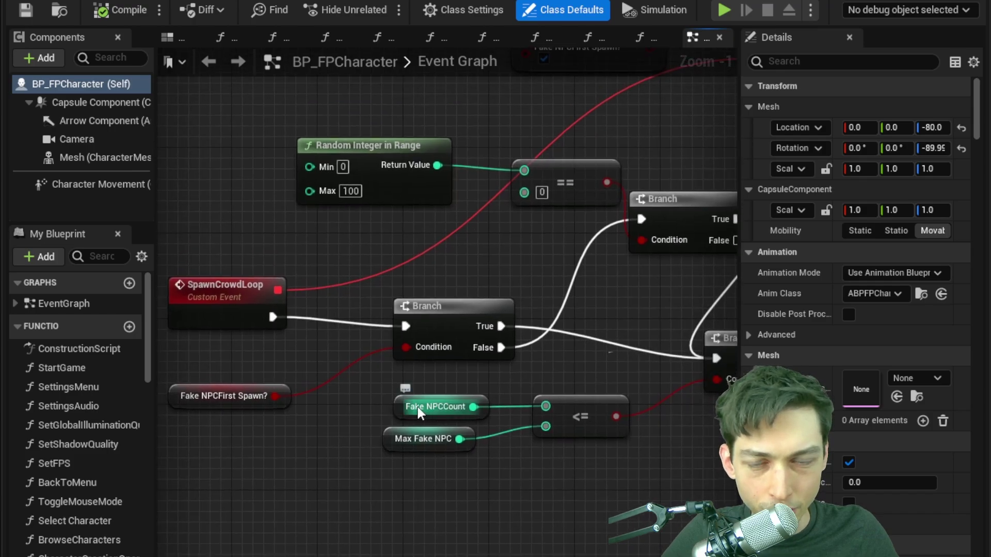
- Examine the SpawnCrowd timer setup and the SpawnCrowdLoop node chain through to its connected spawning nodes
scroll(399, 428, down, 1)
scroll(399, 427, down, 1)
right_drag(553, 427, 486, 407)
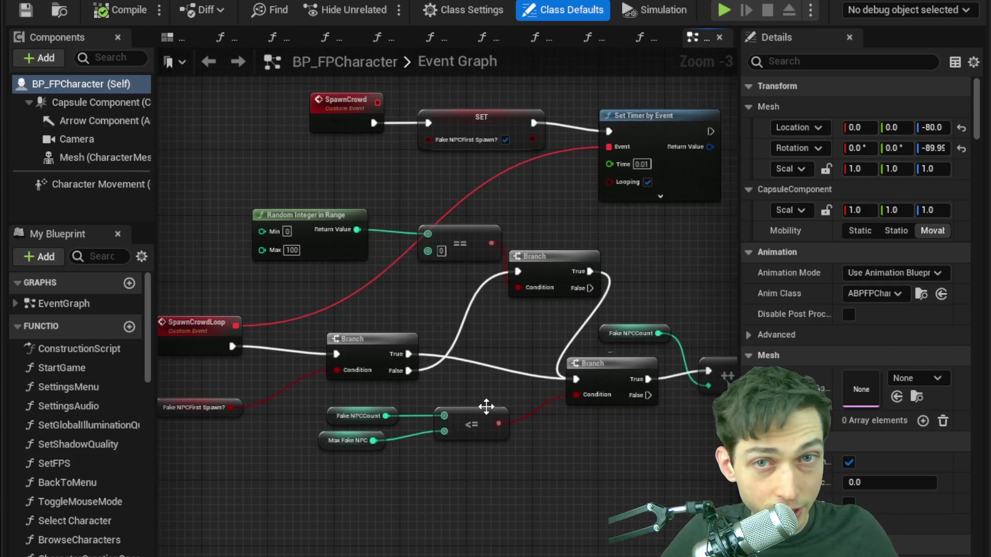
right_drag(599, 437, 356, 392)
scroll(356, 392, down, 3)
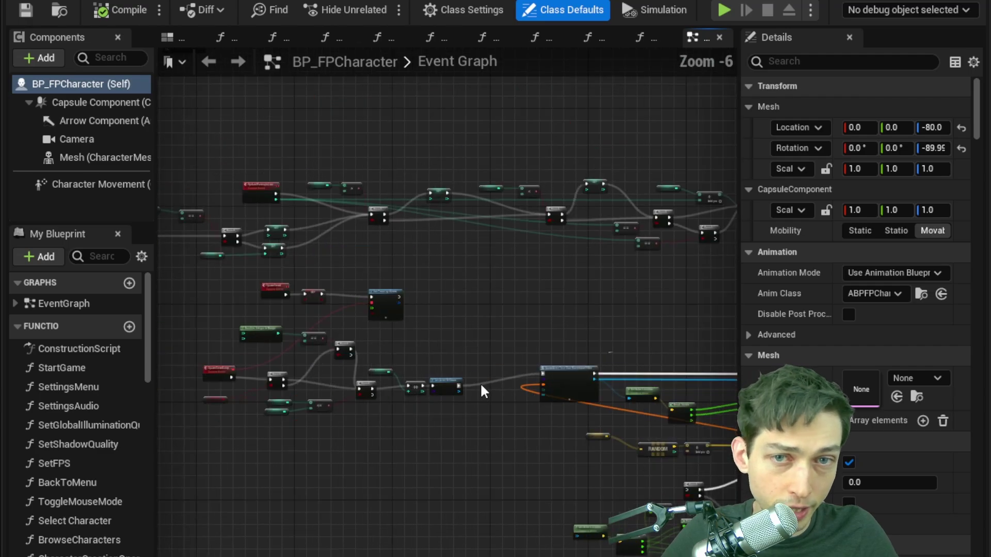
right_drag(480, 382, 520, 435)
scroll(520, 435, up, 2)
right_drag(247, 310, 468, 372)
scroll(469, 371, down, 3)
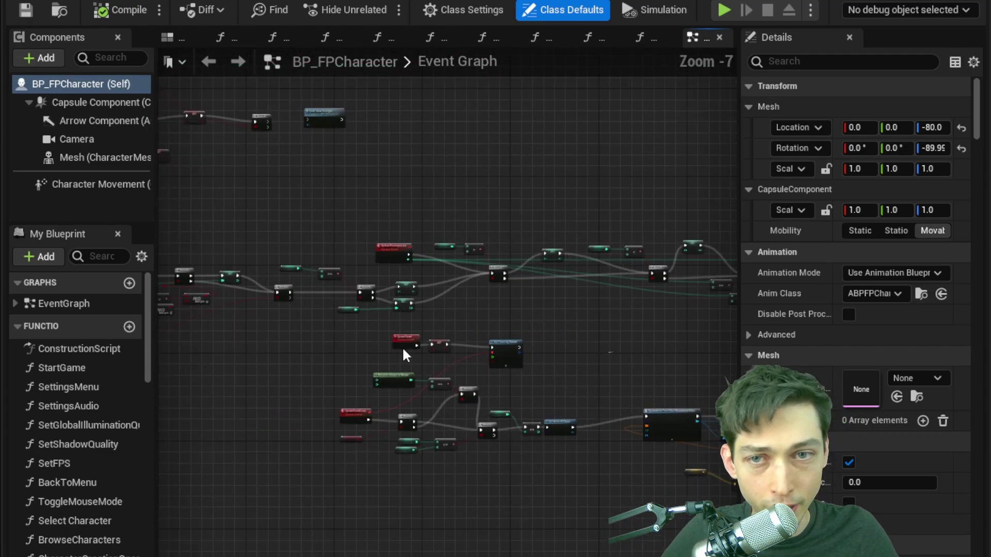
- Locate the Time-based branches in the event graph and inspect where they set Max Fake NPC and Max NPC
scroll(283, 323, down, 3)
right_drag(283, 323, 605, 402)
right_drag(213, 199, 560, 329)
scroll(415, 354, up, 5)
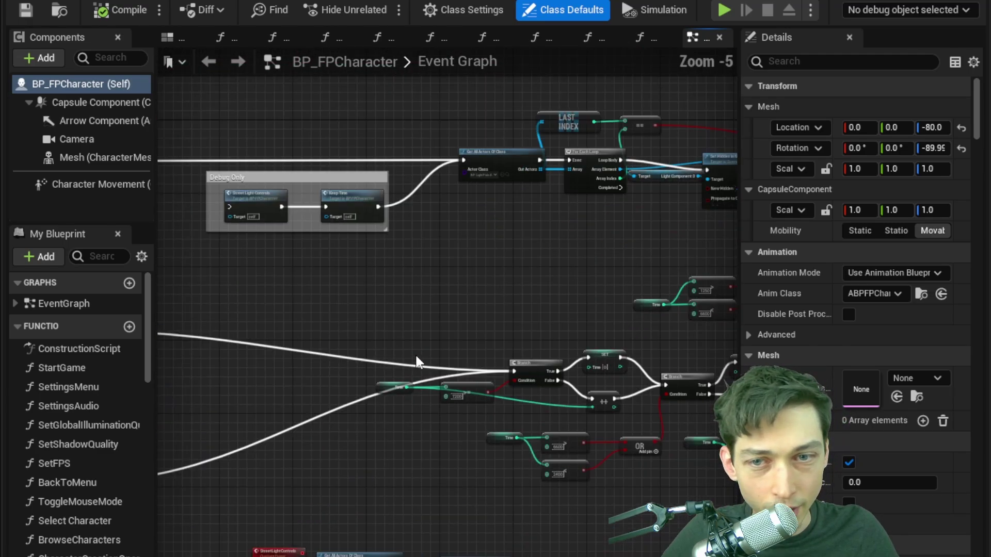
right_drag(317, 363, 160, 356)
scroll(502, 360, up, 1)
right_drag(614, 351, 619, 375)
right_drag(216, 381, 661, 298)
scroll(385, 332, down, 3)
right_drag(385, 332, 196, 315)
right_drag(529, 288, 319, 331)
scroll(392, 331, up, 5)
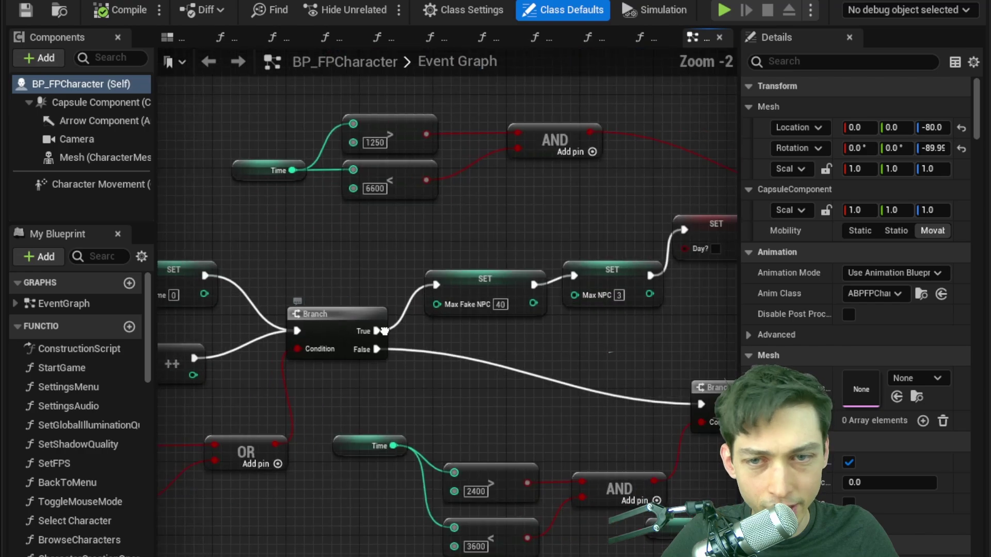
- Follow the remaining time-range branches, examining their crowd limits, Day? values and street light check nodes
right_drag(559, 320, 344, 316)
scroll(532, 302, down, 3)
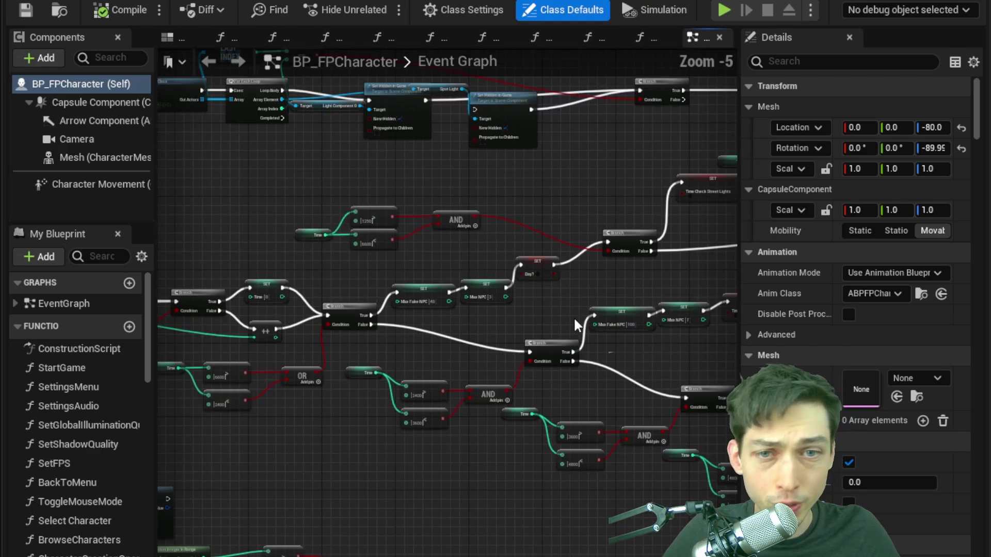
right_drag(573, 317, 438, 315)
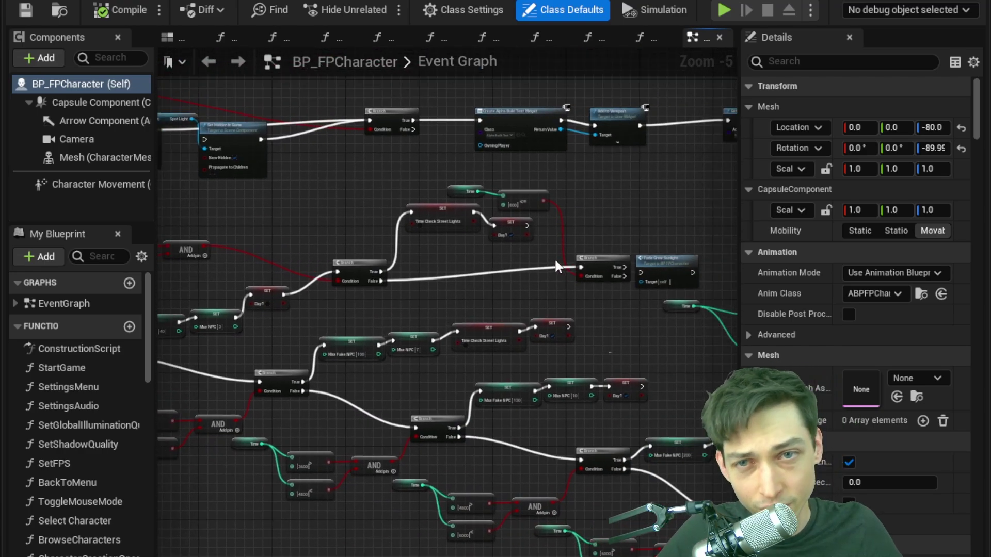
scroll(555, 260, down, 2)
right_drag(469, 242, 552, 334)
right_drag(569, 292, 326, 278)
right_drag(523, 292, 465, 301)
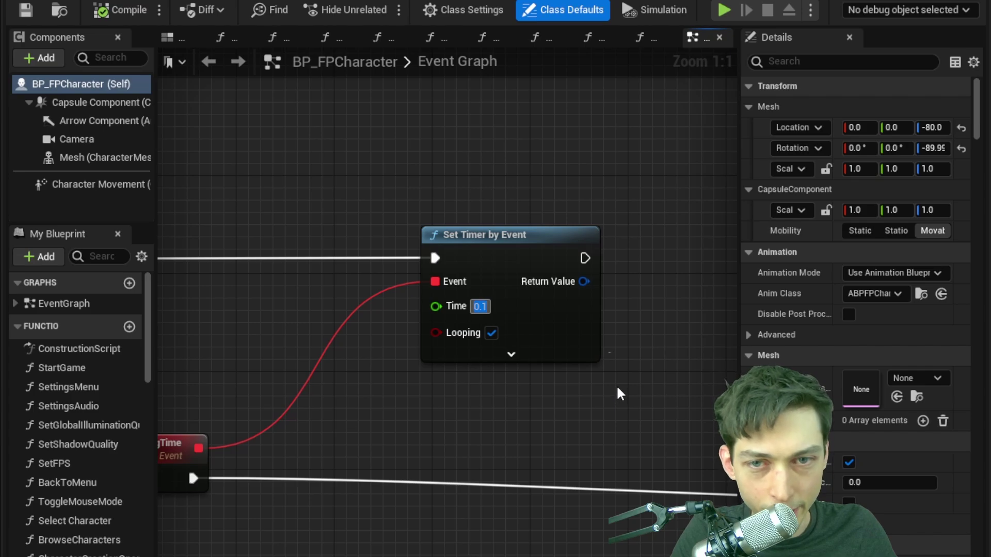
- Set the looping time event's Set Timer by Event interval to 0.01, and try to save the blueprint, cancelling the save prompt
text(0.)
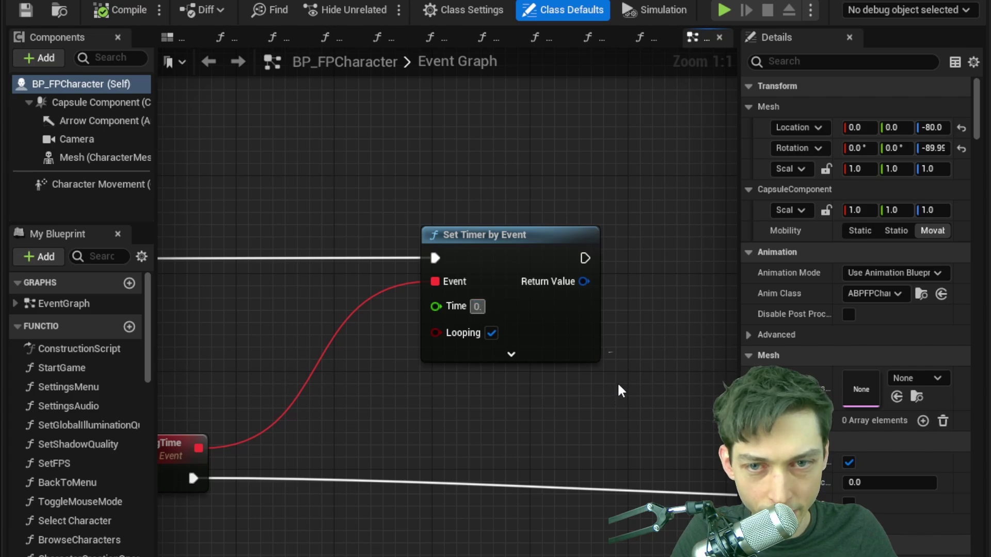
key(Return)
text(1)
key(Return)
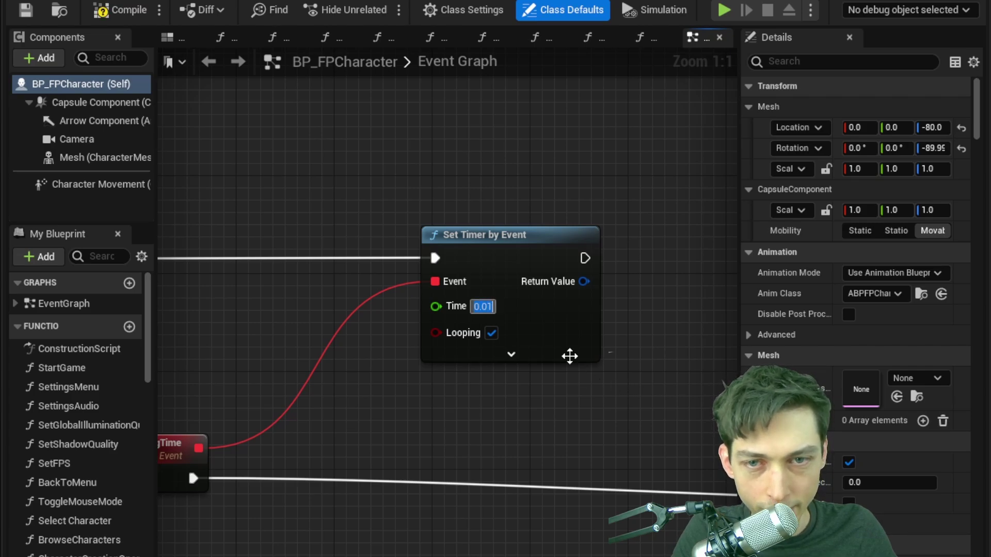
click(25, 15)
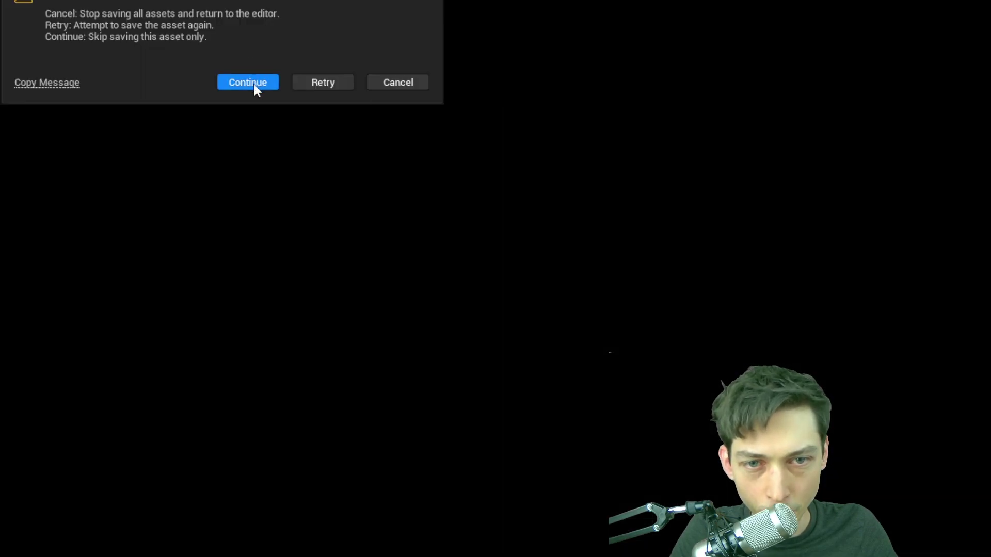
click(398, 83)
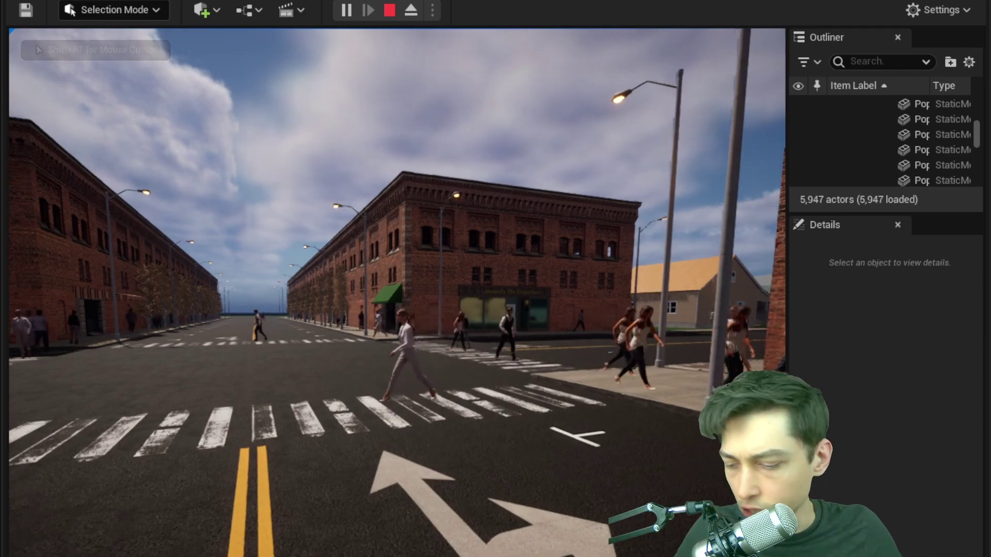
- Walk through the city streets in the play session to observe the pedestrians and the accelerated change from day to night
key(p)
key(p)
key(w)
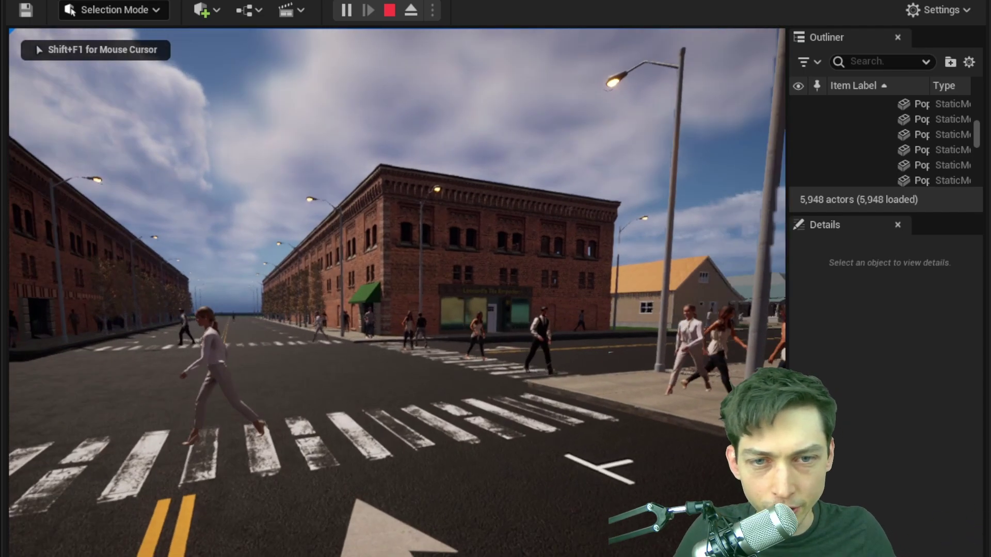
key(w)
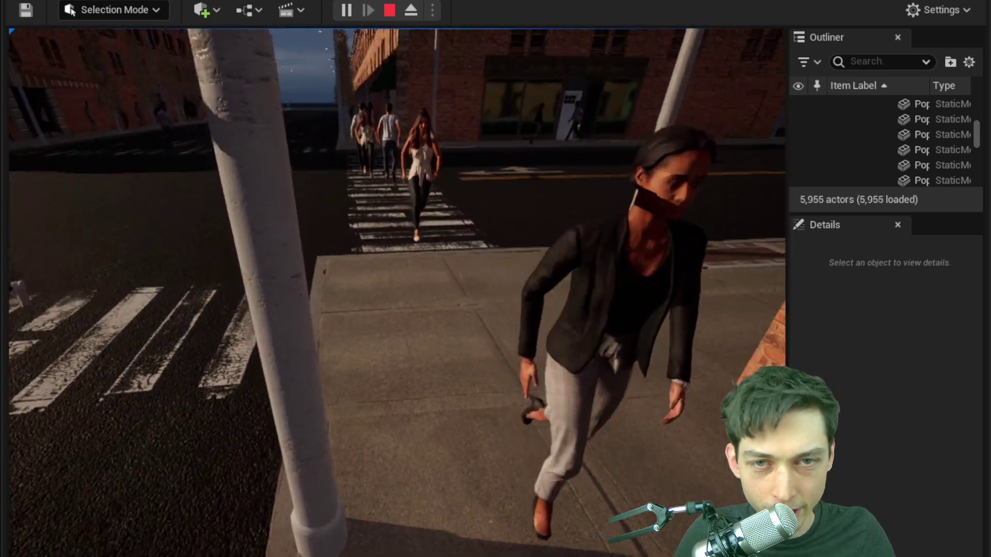
key(s)
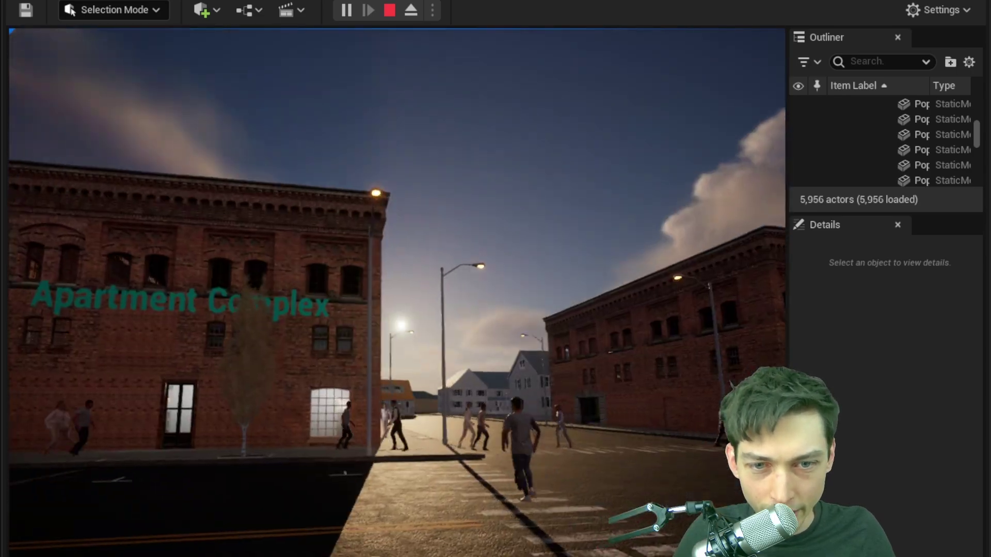
key(w)
key(d)
key(w)
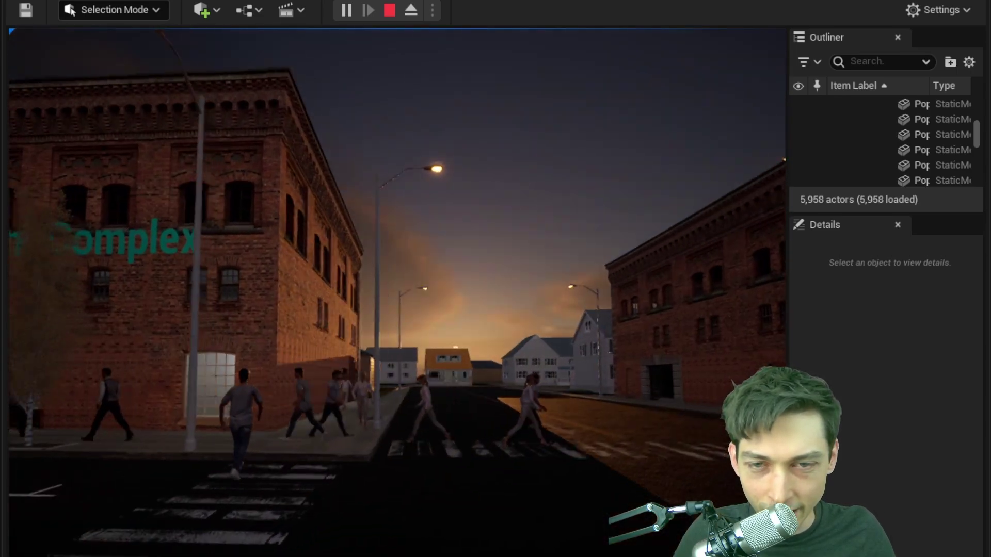
key(s)
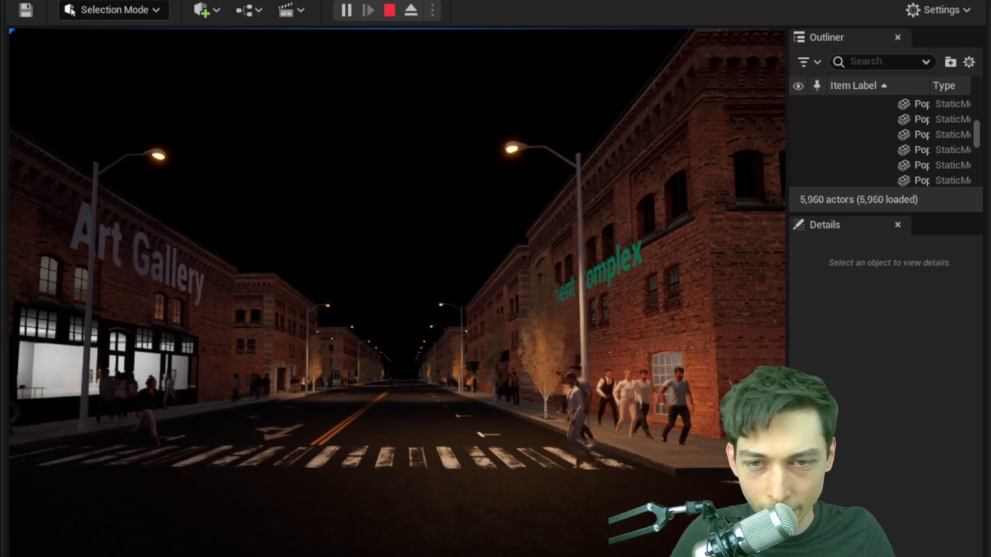
- Explore the crossing around the Art Gallery and Apartment Complex at night to observe the crowd and street lights
key(a)
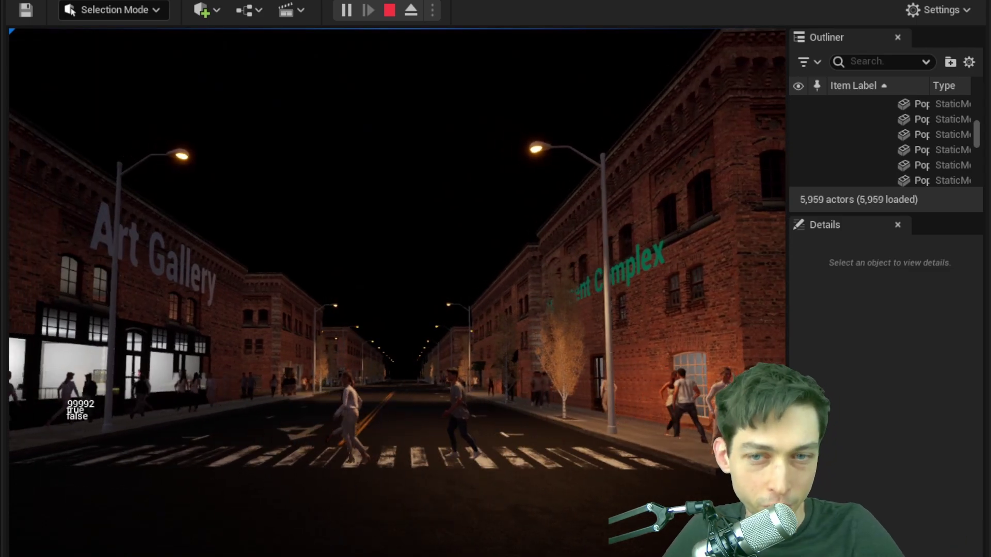
key(w)
key(a)
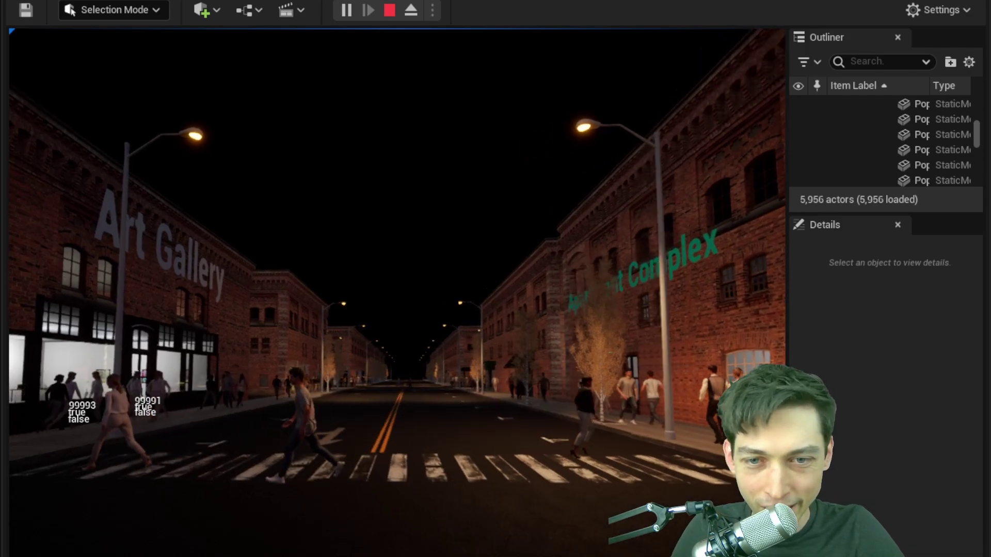
key(a)
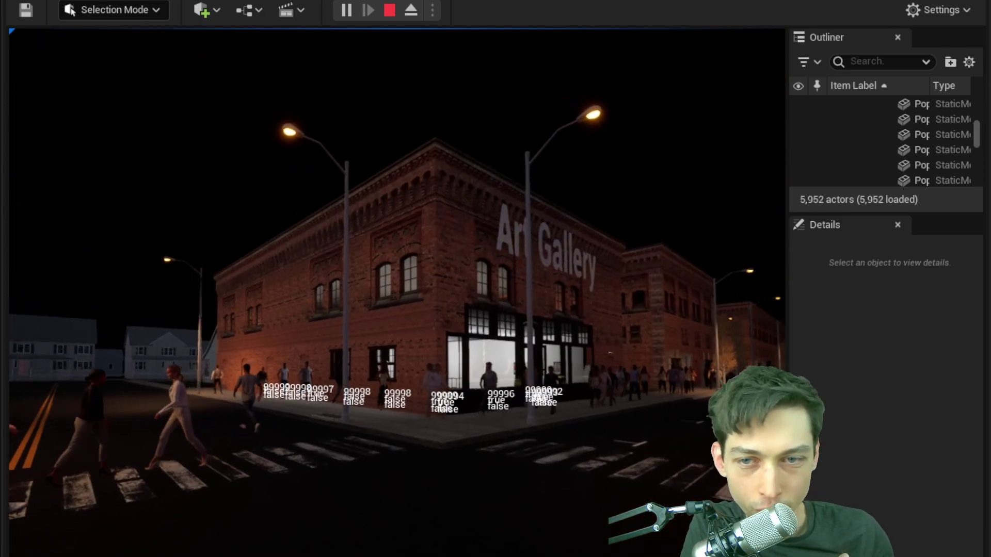
key(w)
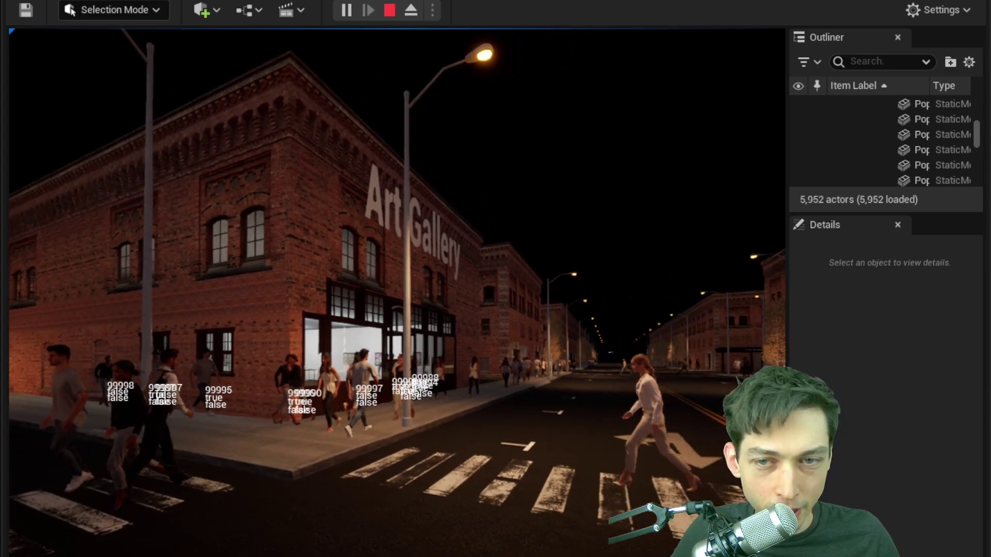
key(w)
key(d)
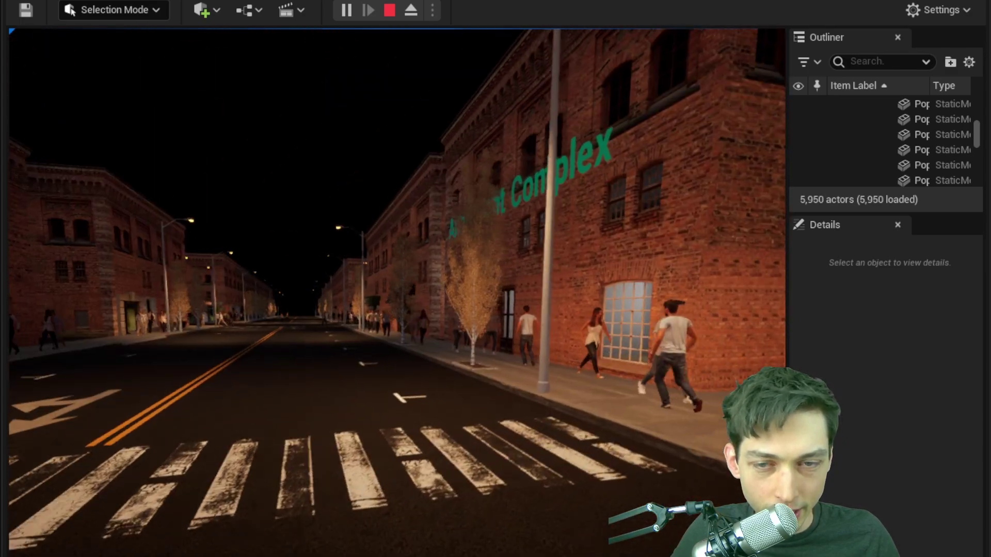
- Set Global Illumination to Low in the game's graphics settings and resume play
key(Escape)
click(395, 349)
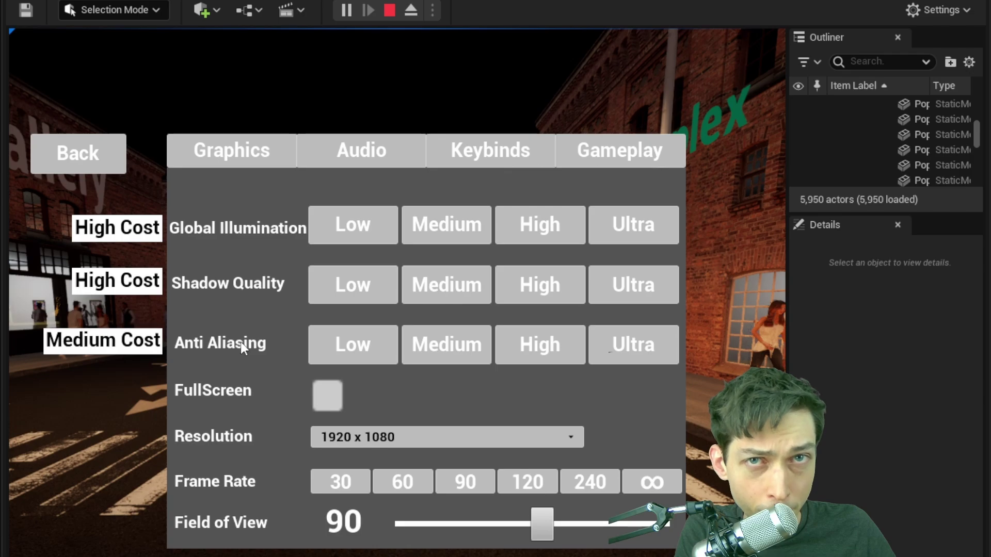
click(356, 222)
click(65, 175)
click(309, 402)
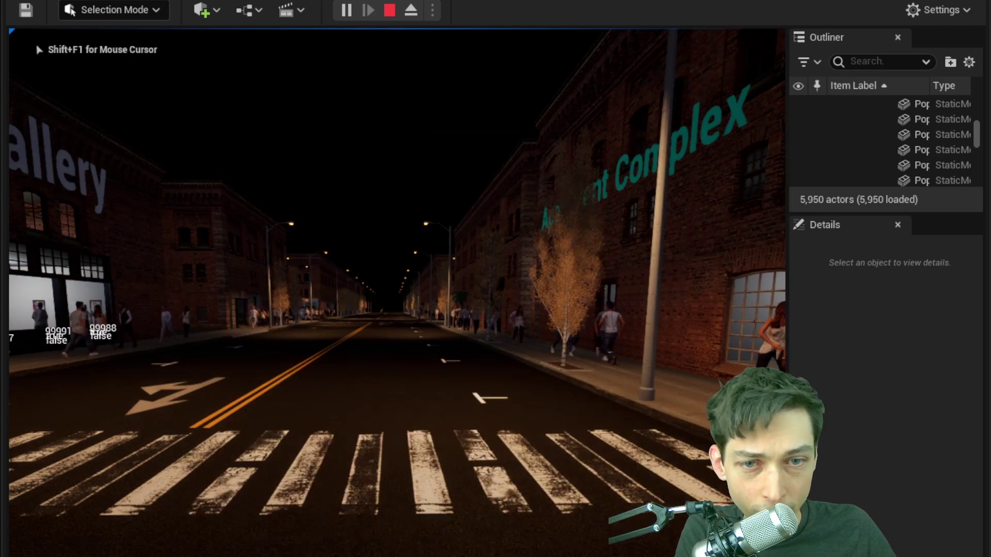